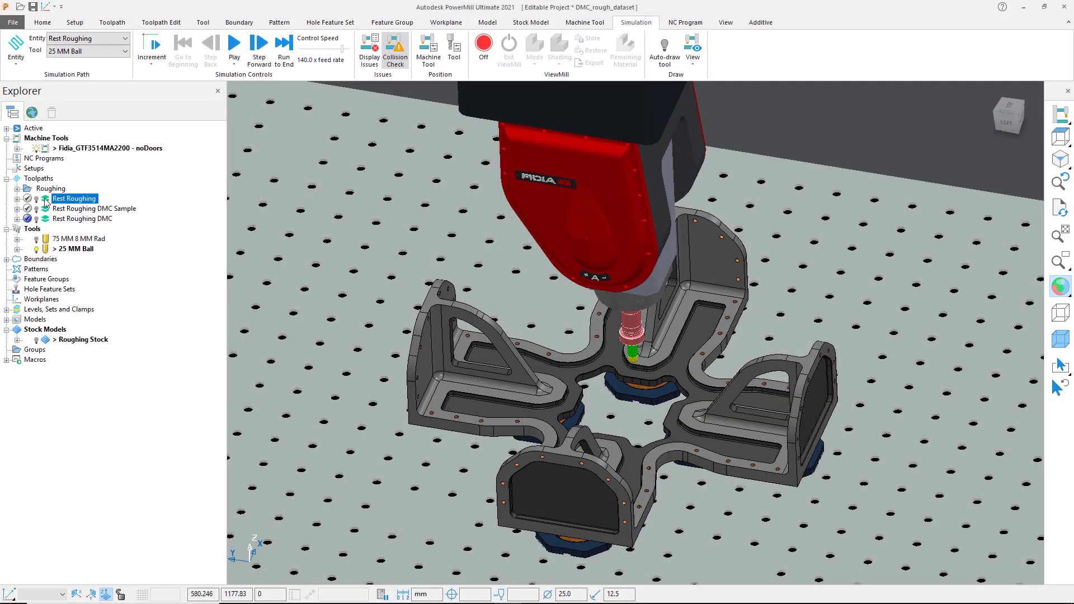
Simulate Rest Roughing from the start and dismiss its holder clearance warning, then activate Rest Roughing DMC Sample
double_click(45, 200)
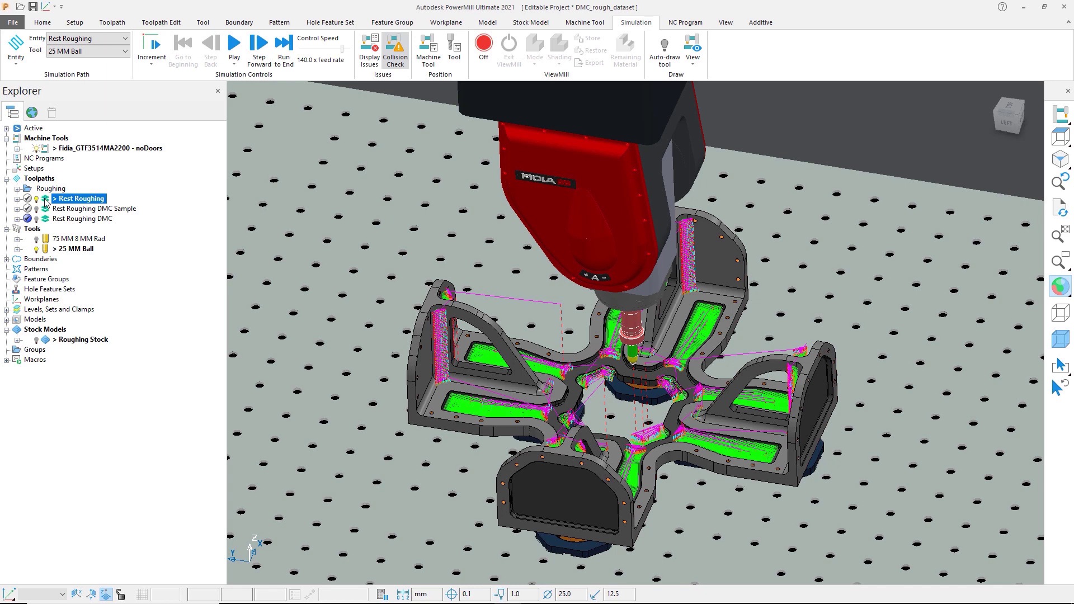
right_click(46, 202)
click(72, 206)
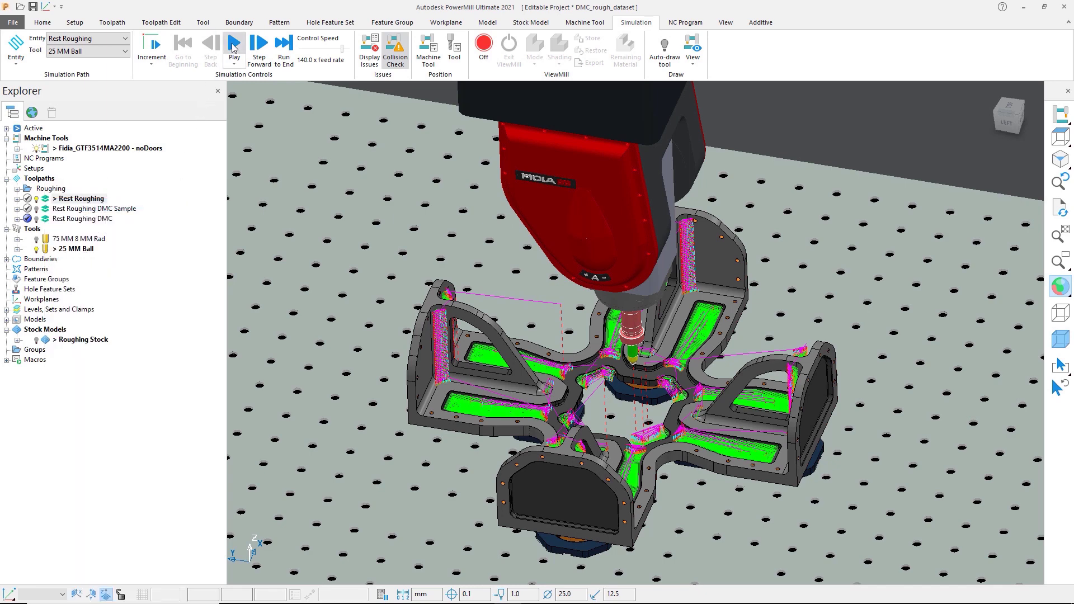
click(234, 45)
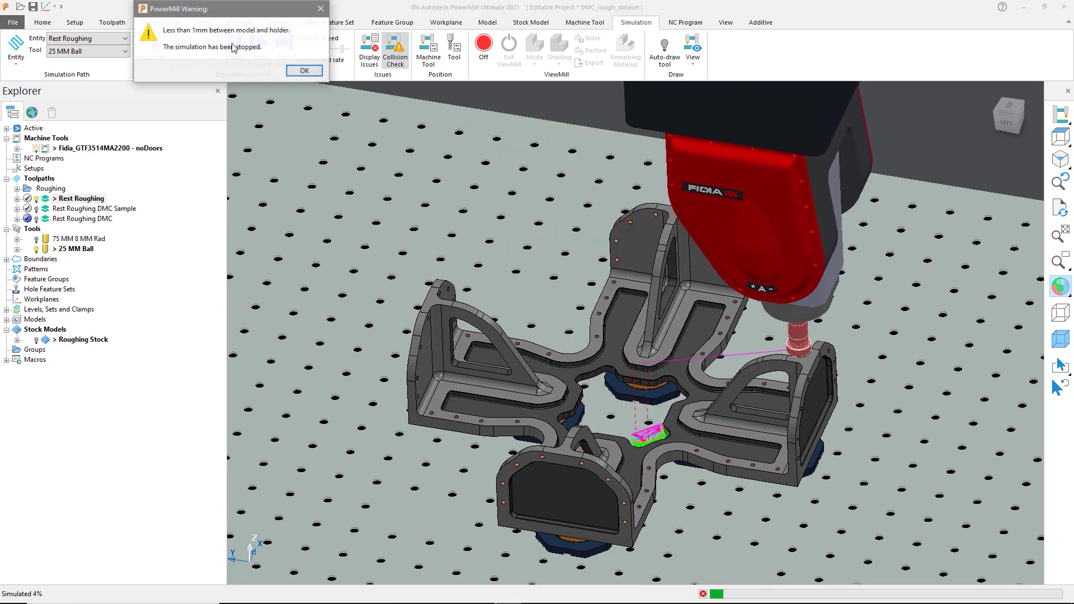
click(304, 71)
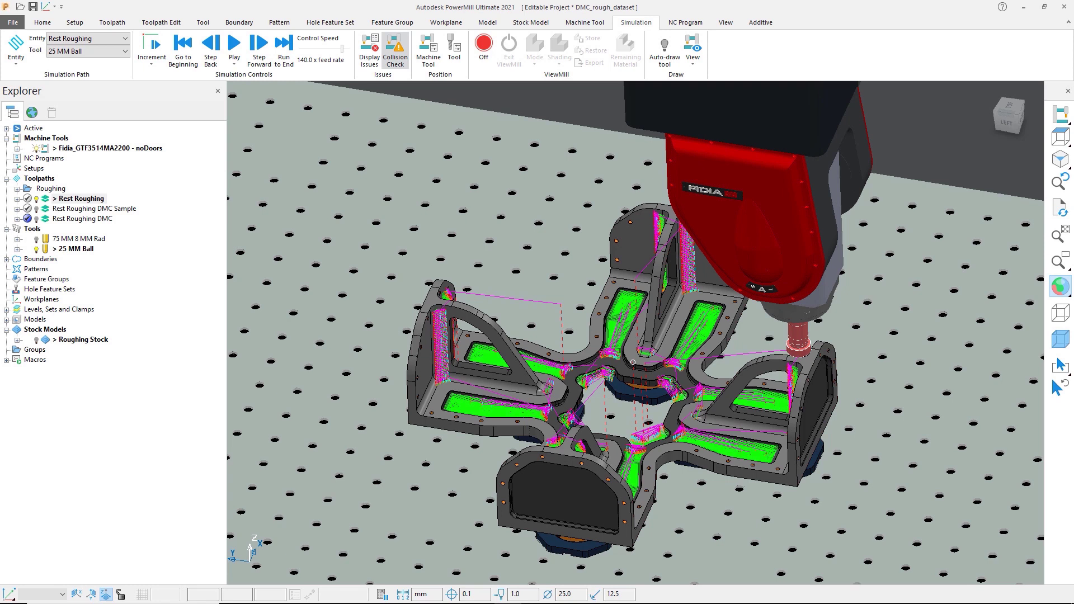
double_click(45, 214)
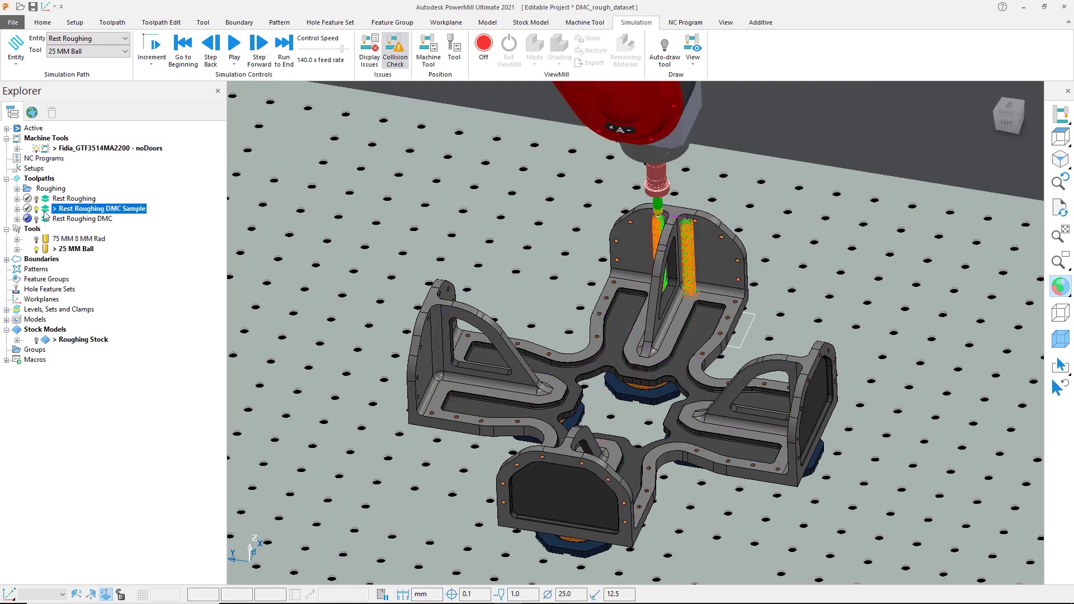
Simulate Rest Roughing DMC Sample from the start and dismiss its holder clearance warning
right_click(44, 212)
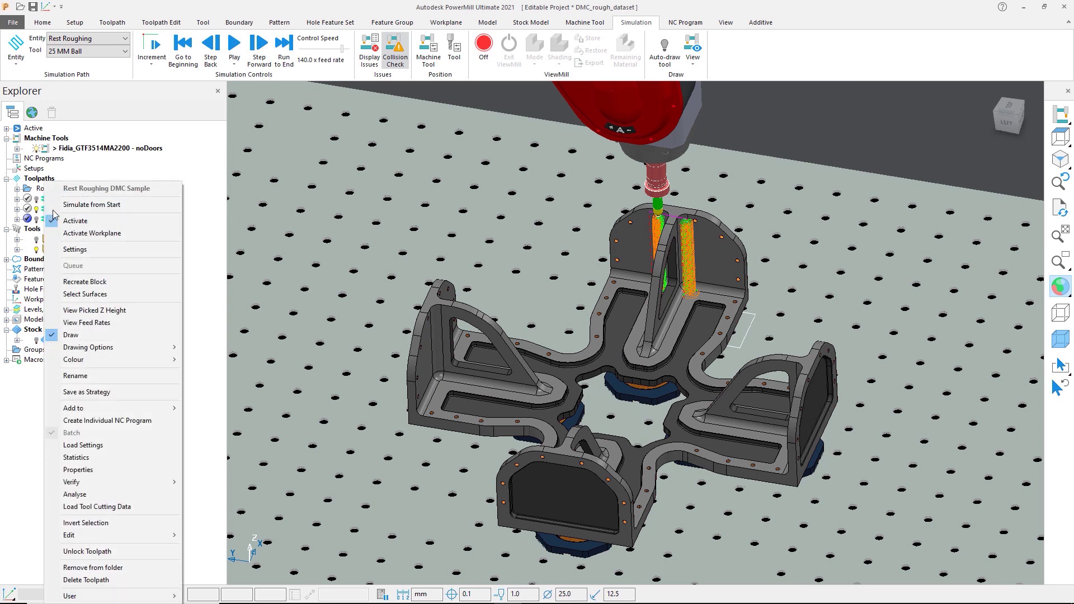
click(108, 205)
click(234, 49)
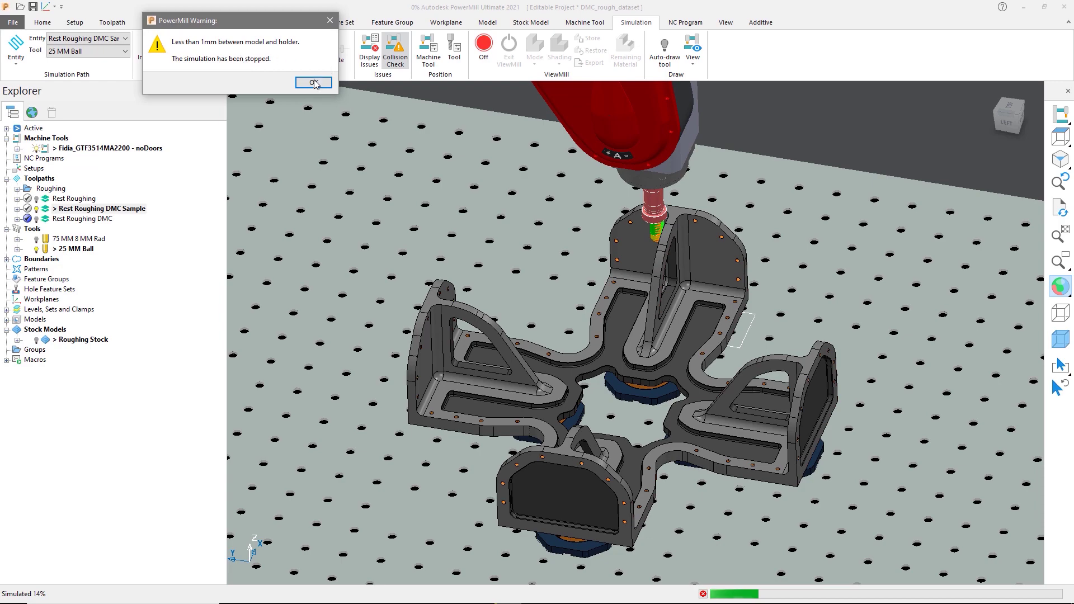
click(313, 83)
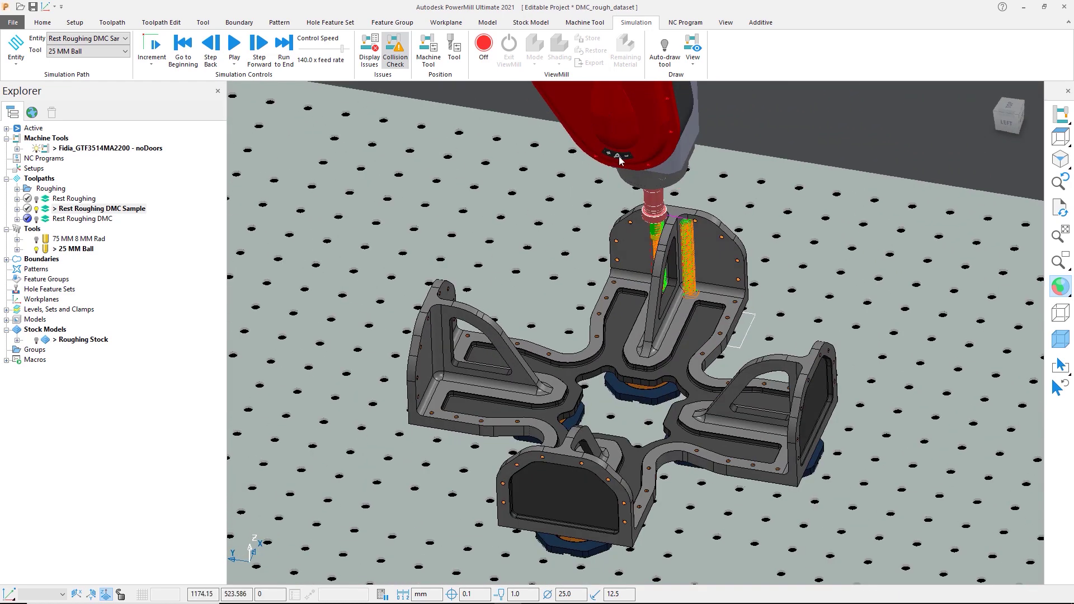
Start Dynamic Machine Control on the 25 MM Ball tool
right_click(651, 206)
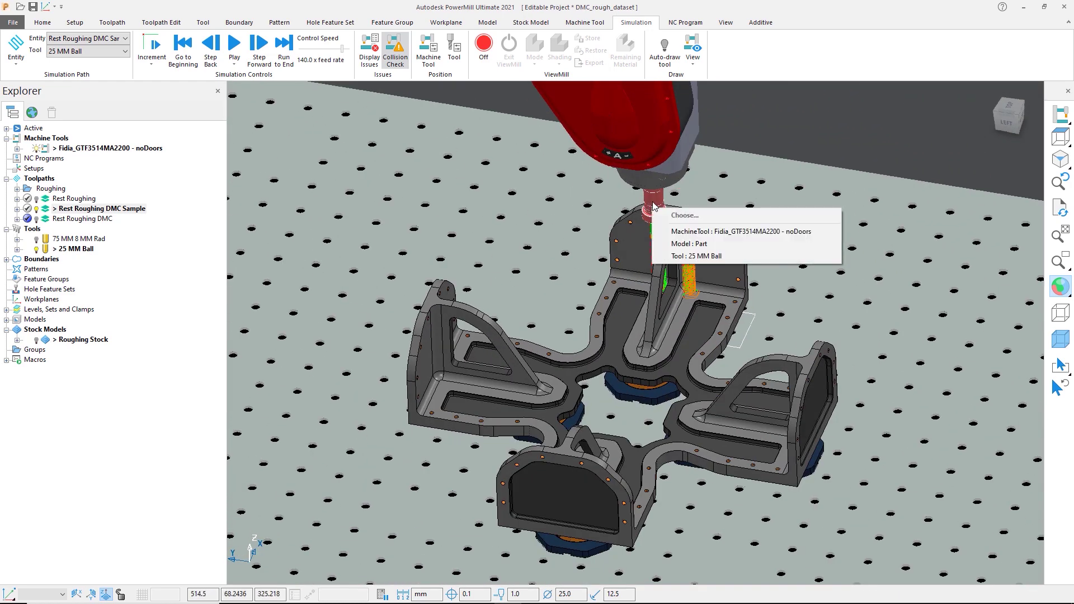
click(685, 257)
click(694, 374)
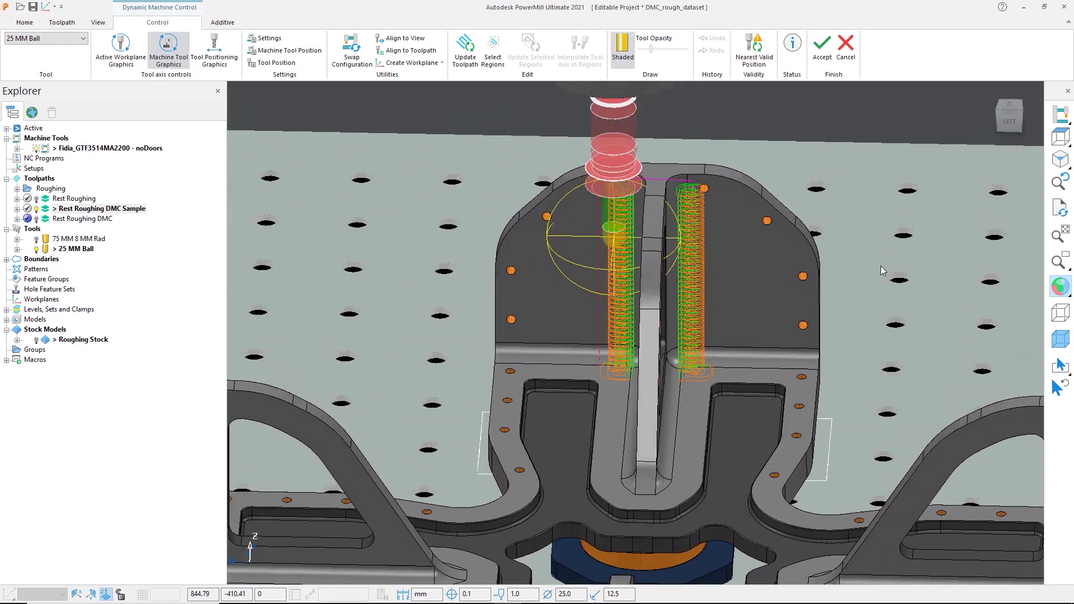
Save the left slot pass as an edit region using Whole Segments selection
click(490, 51)
click(369, 174)
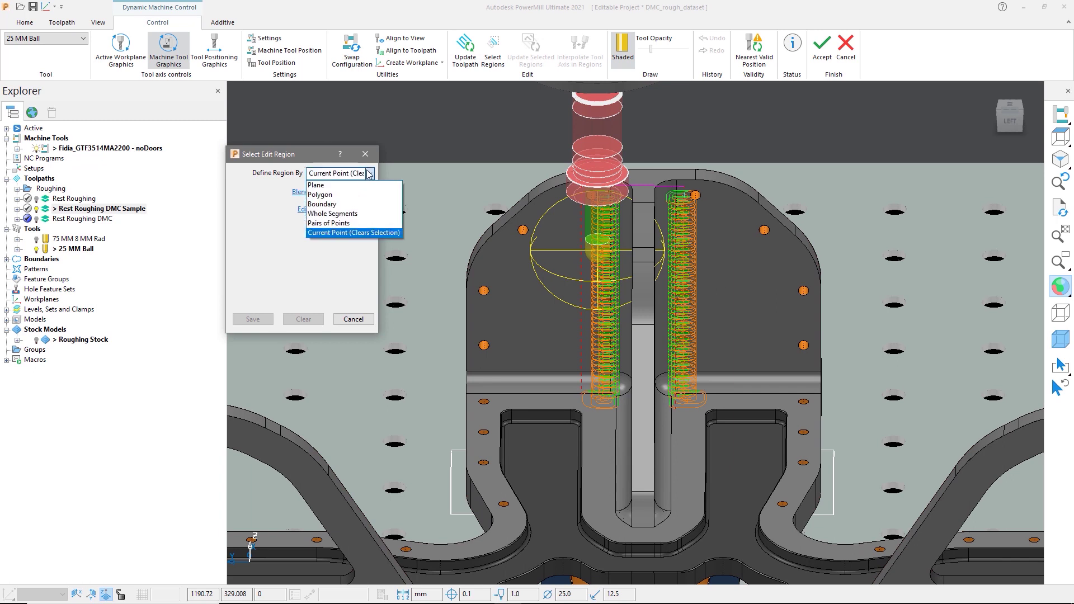
click(337, 216)
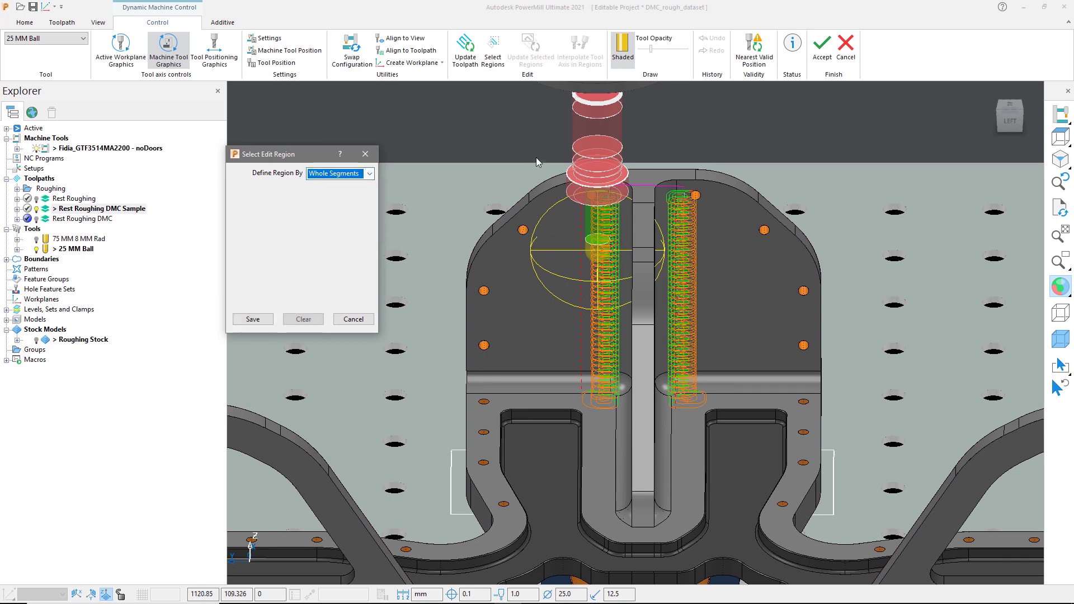
click(547, 315)
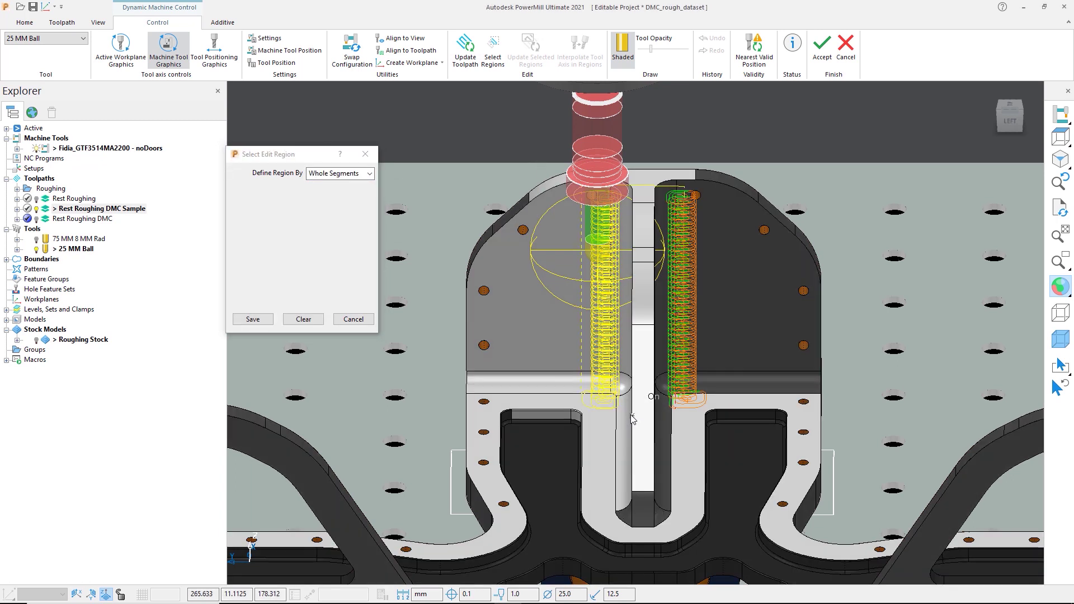
click(252, 320)
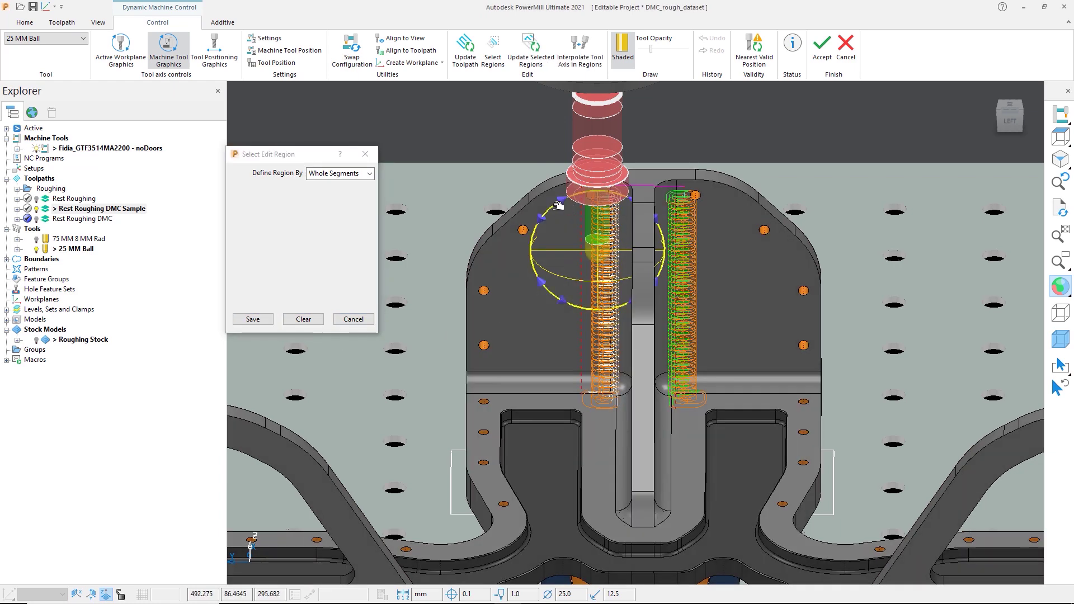
Tilt the tool axis away from the left and right slot walls, updating the selected regions
drag(550, 208, 607, 262)
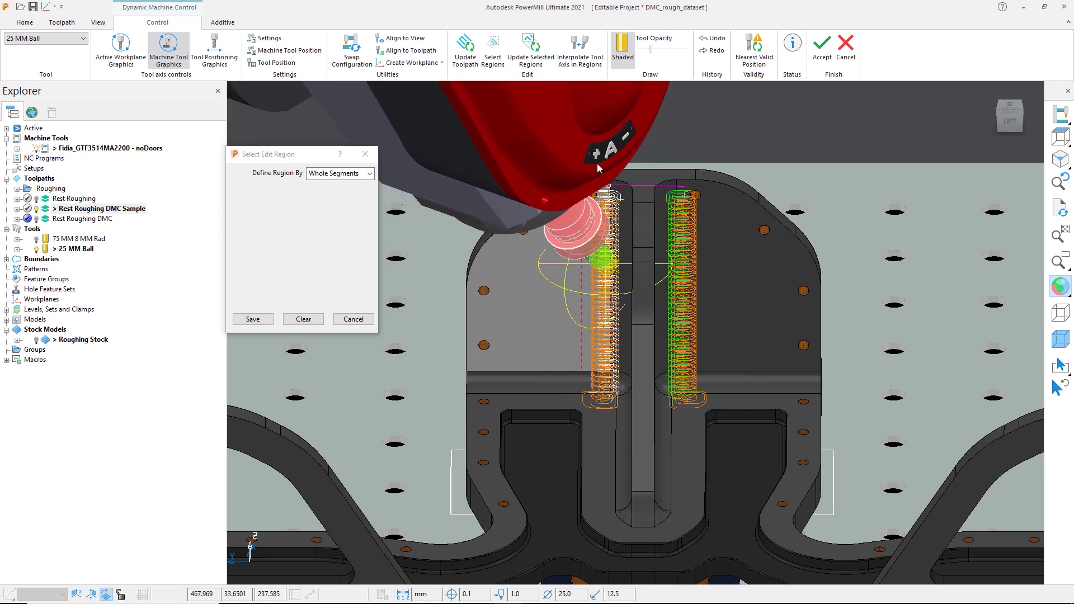
click(527, 49)
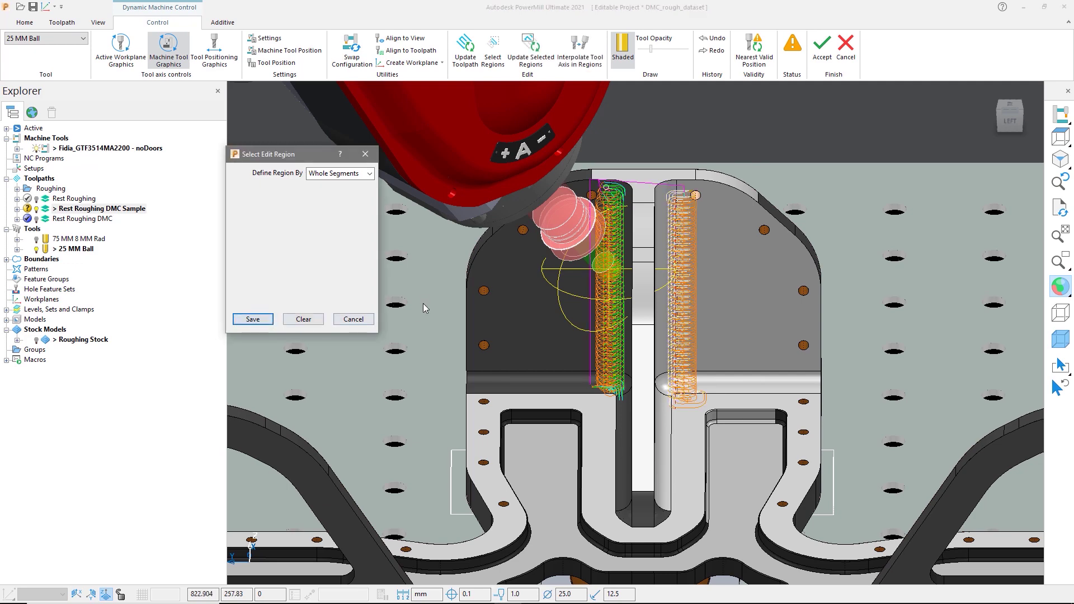
drag(603, 263, 766, 290)
click(532, 50)
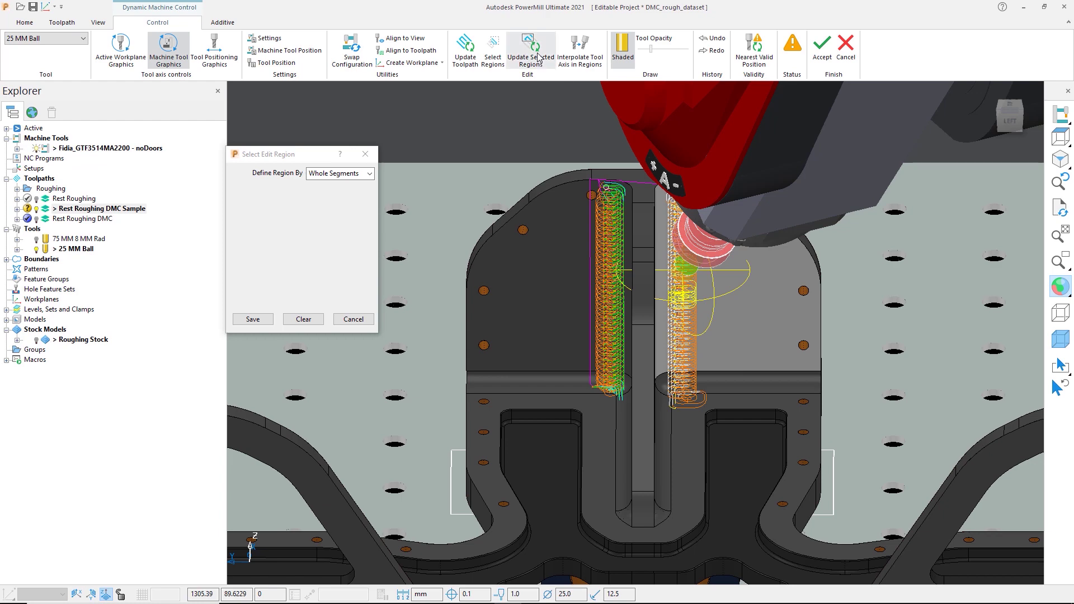
Accept the Dynamic Machine Control tool-axis changes
click(821, 53)
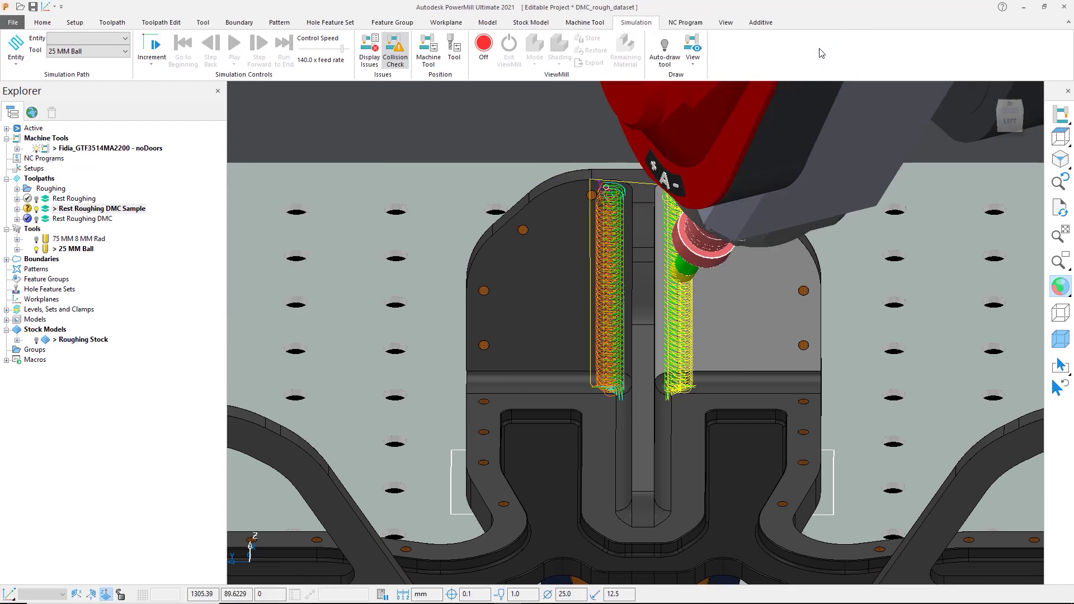
click(162, 23)
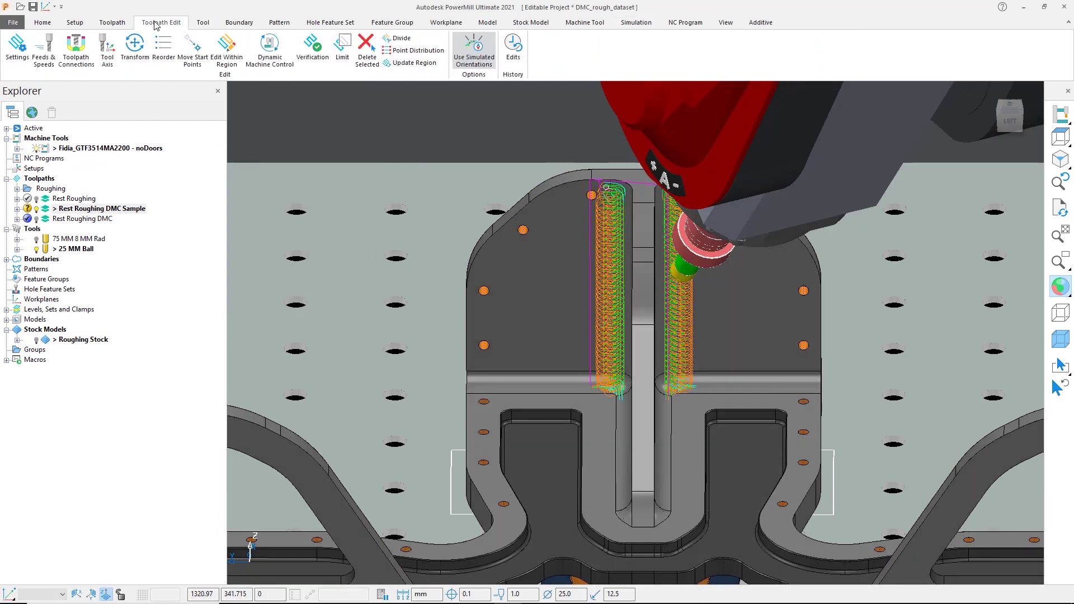
click(312, 47)
Verify the toolpath for gouges, confirming none, then set the check back to Collisions
click(328, 97)
click(293, 115)
click(236, 442)
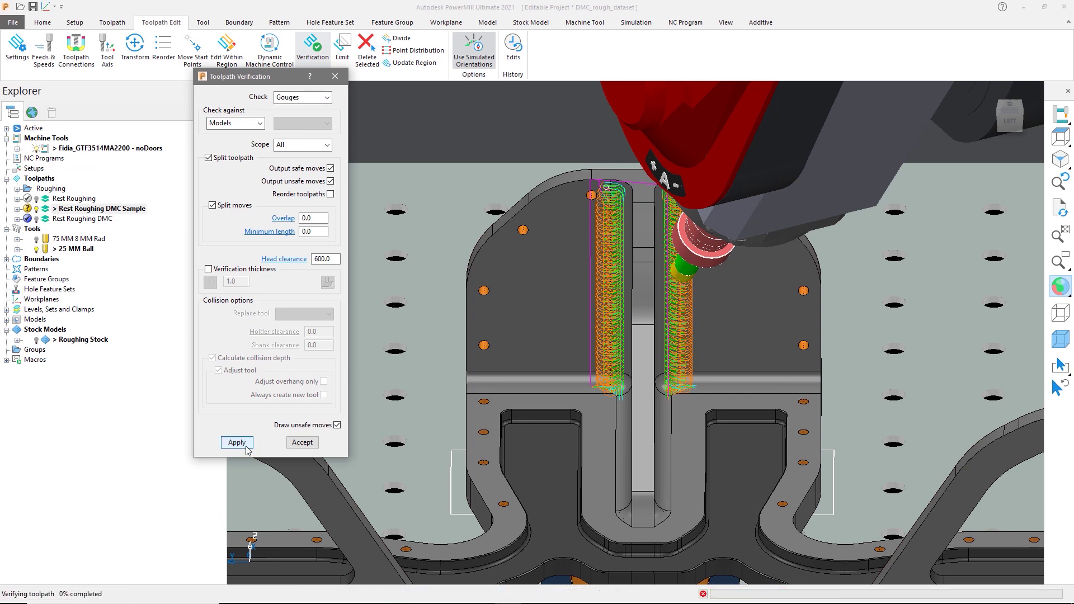
click(314, 470)
click(329, 97)
click(294, 106)
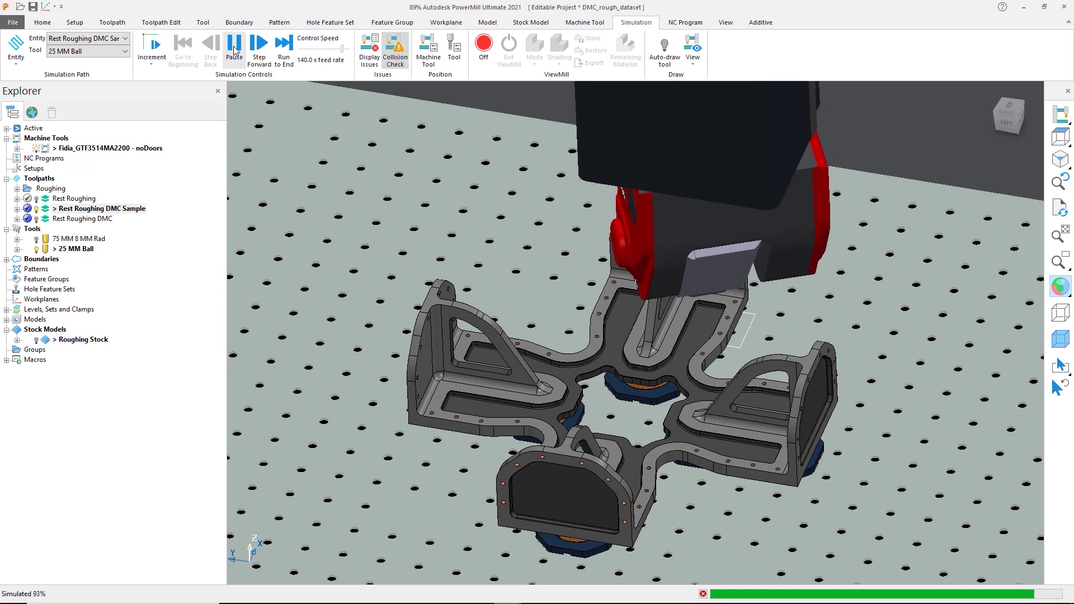
Activate Rest Roughing DMC and play its machine simulation on the Fidia machine
double_click(46, 218)
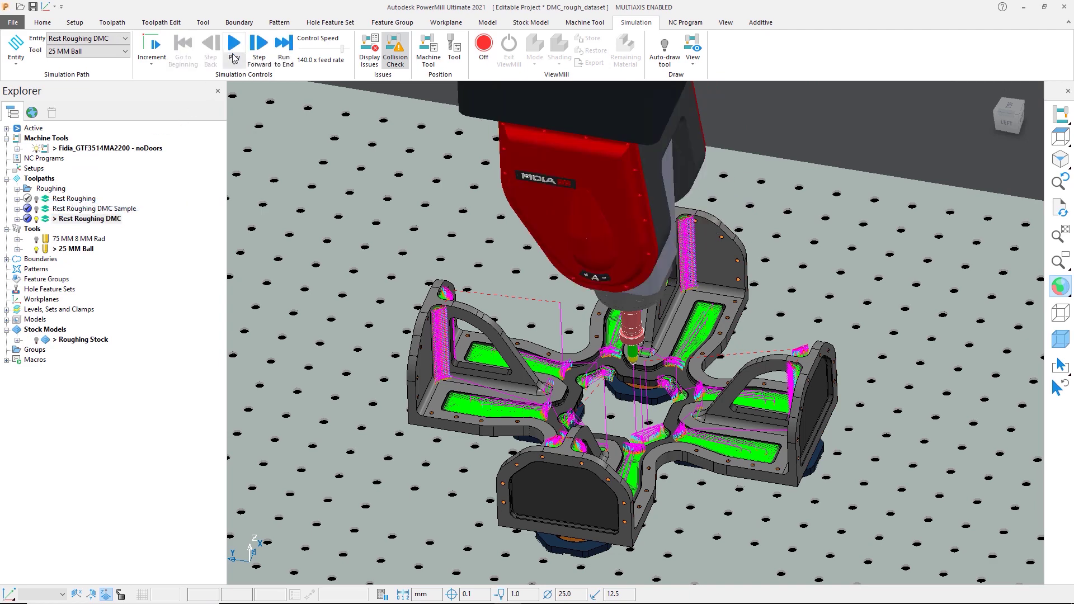
click(234, 53)
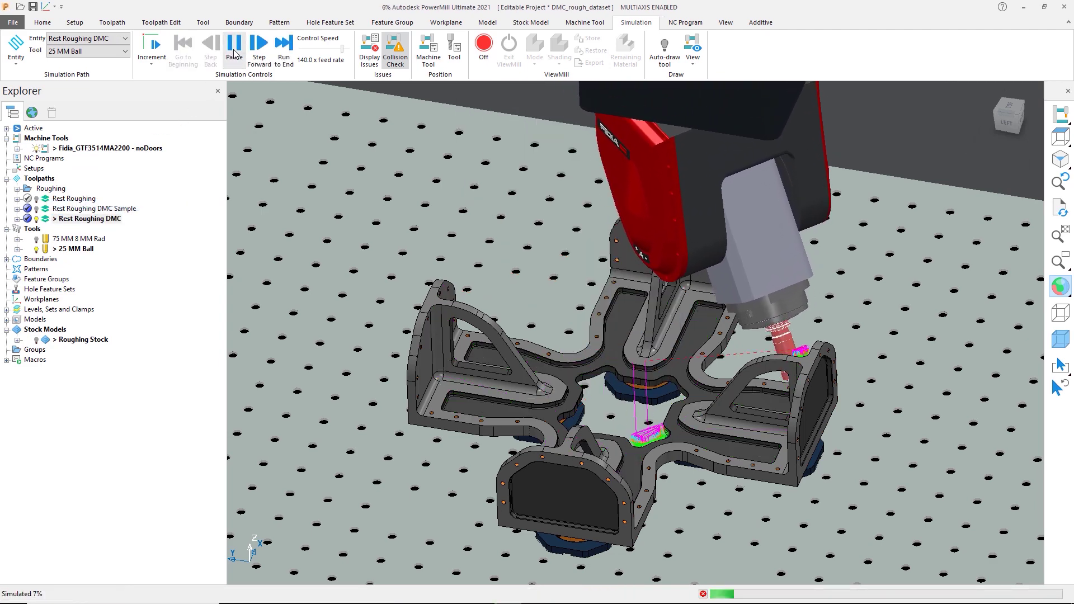